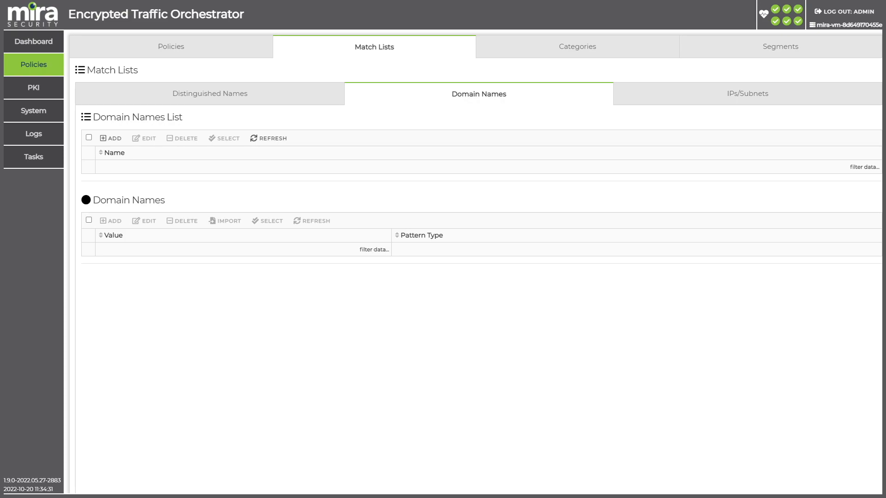
# Step: Create a new domain names match list named test
pyautogui.click(322, 97)
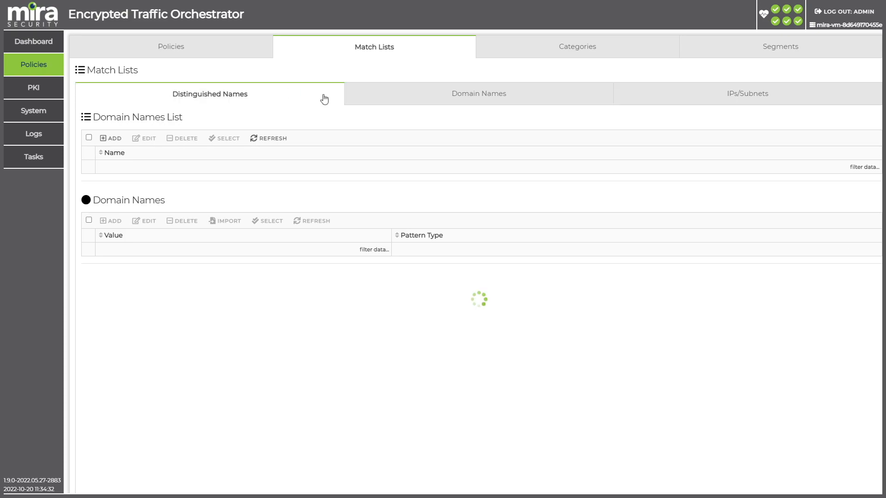
pyautogui.click(438, 97)
pyautogui.click(672, 94)
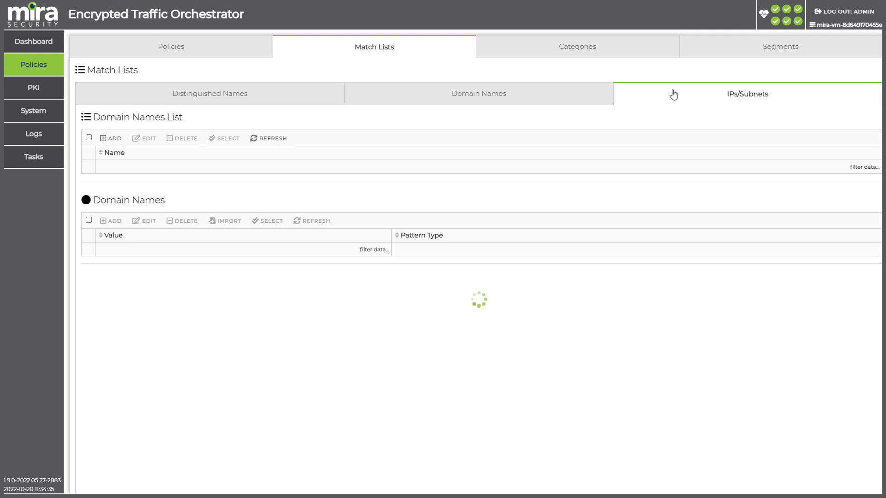
pyautogui.click(488, 104)
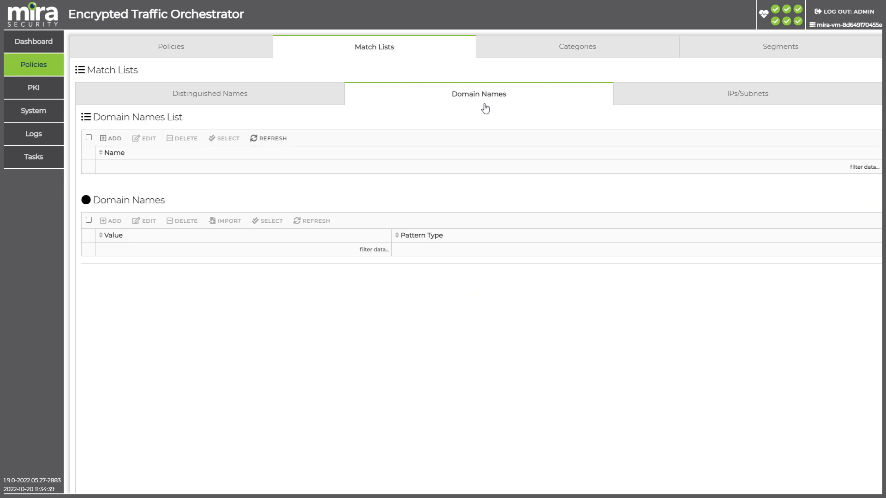
pyautogui.click(107, 141)
pyautogui.click(343, 151)
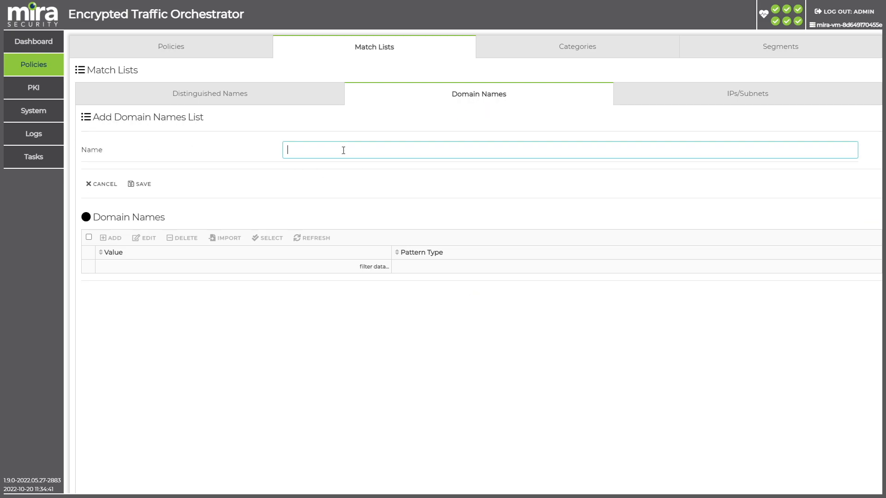
pyautogui.write('test')
pyautogui.click(140, 184)
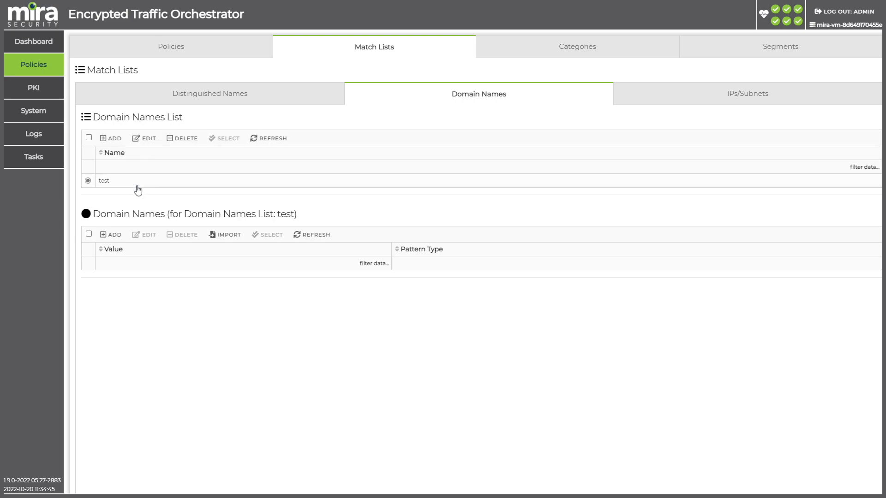
pyautogui.click(113, 239)
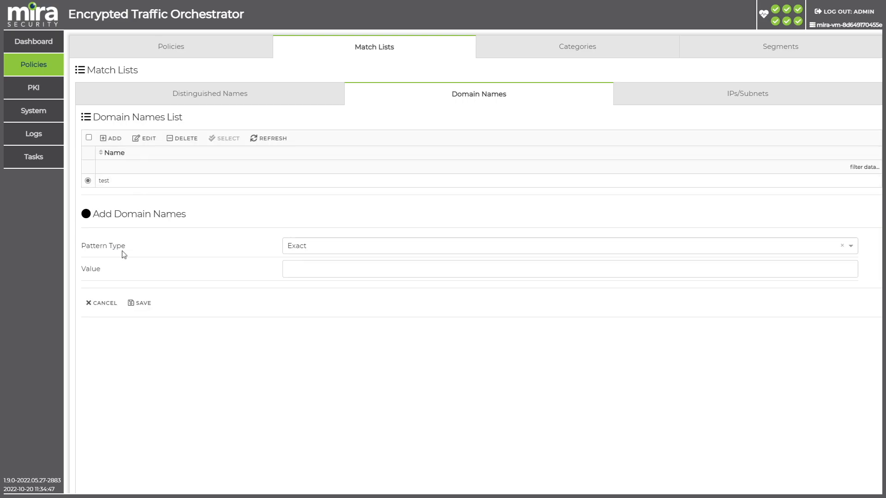
pyautogui.click(299, 272)
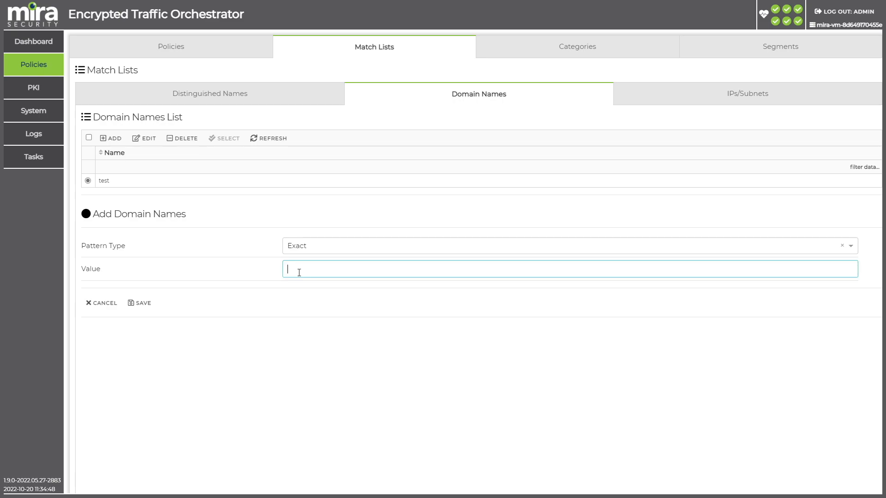
pyautogui.click(103, 304)
# Step: Import the CSV file of domains from the spreadsheet into the test list with the Suffix Pattern type
pyautogui.click(236, 243)
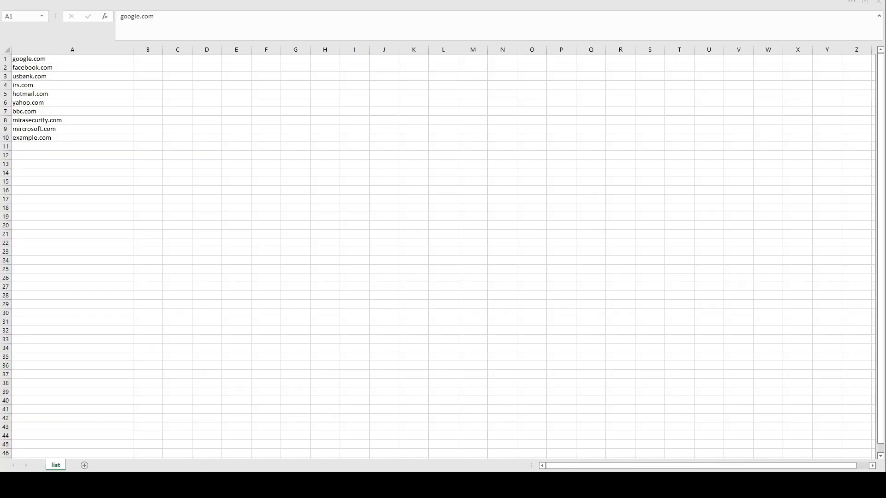
pyautogui.click(102, 68)
pyautogui.click(88, 86)
pyautogui.click(81, 102)
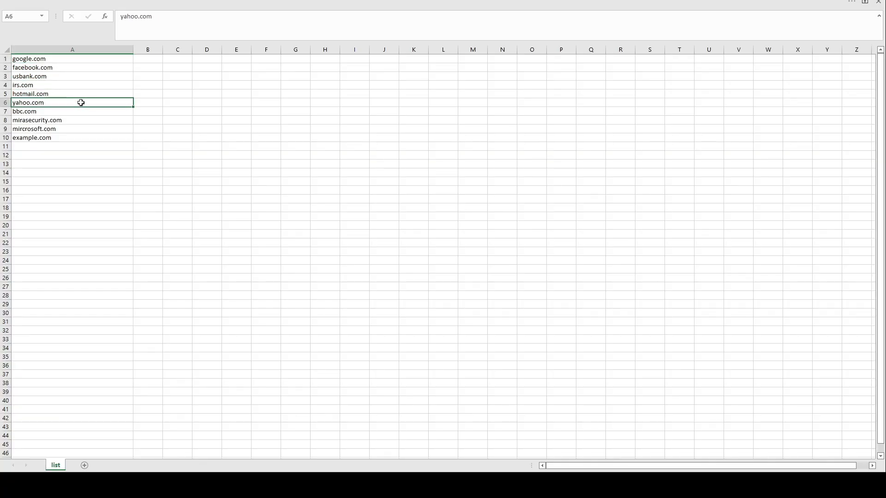
pyautogui.click(60, 138)
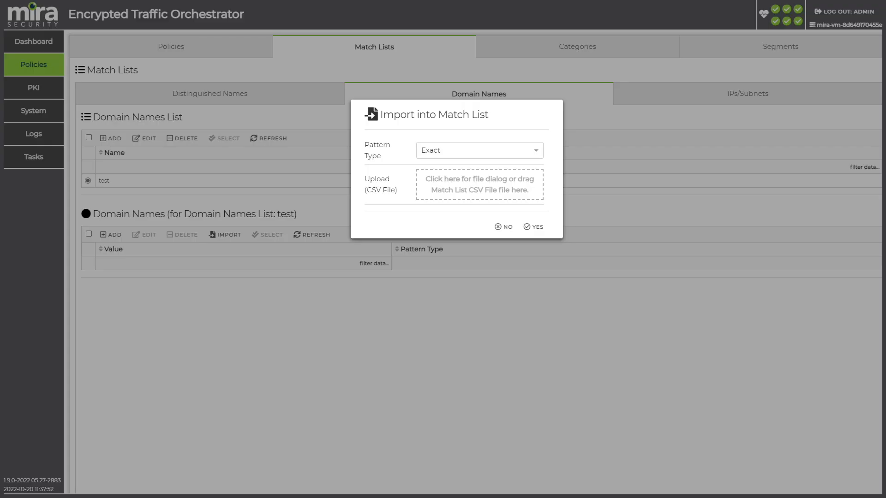
pyautogui.click(485, 148)
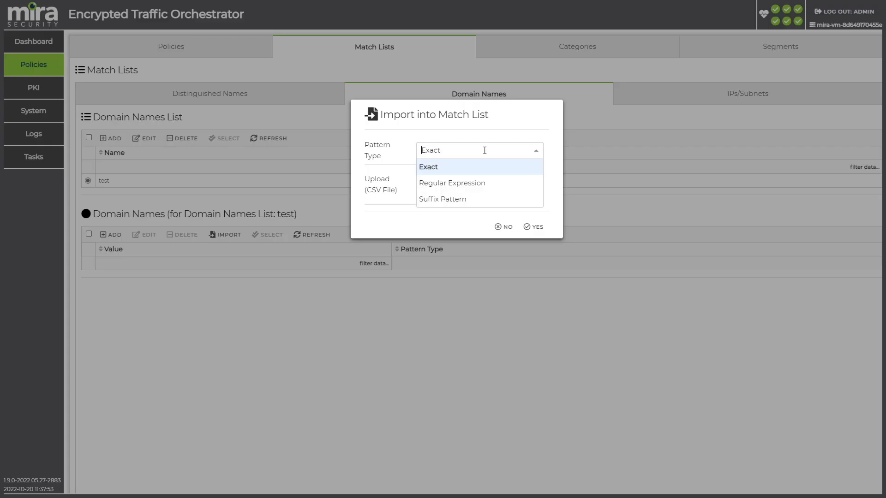
pyautogui.click(470, 200)
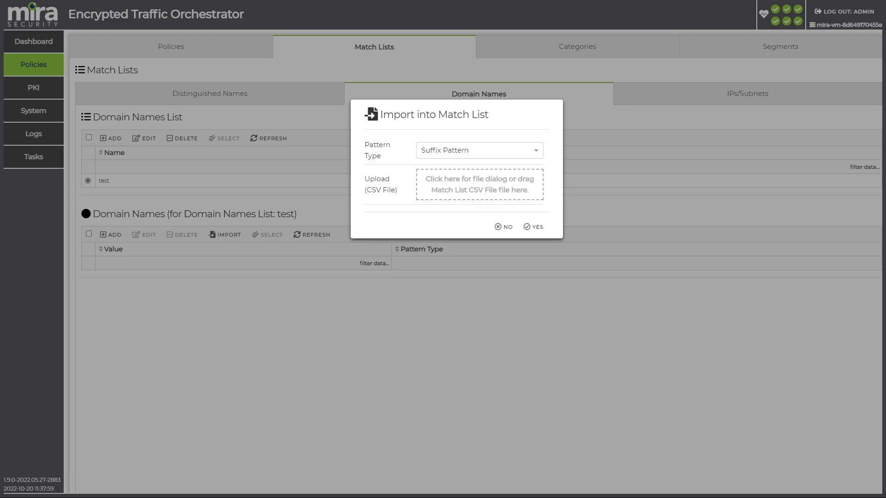
pyautogui.click(532, 235)
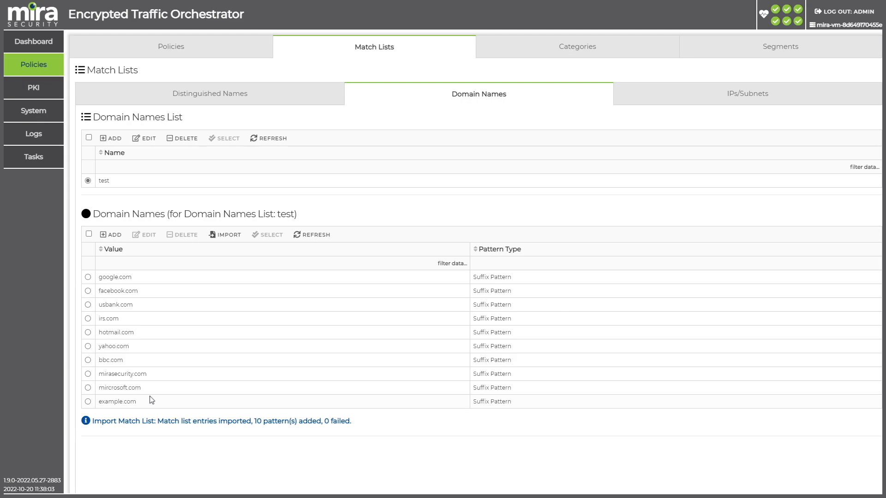
# Step: Add a rule with action Bypass (don't decrypt) to the Bypass Rule List of policy KH-ETO-PO1
pyautogui.click(330, 237)
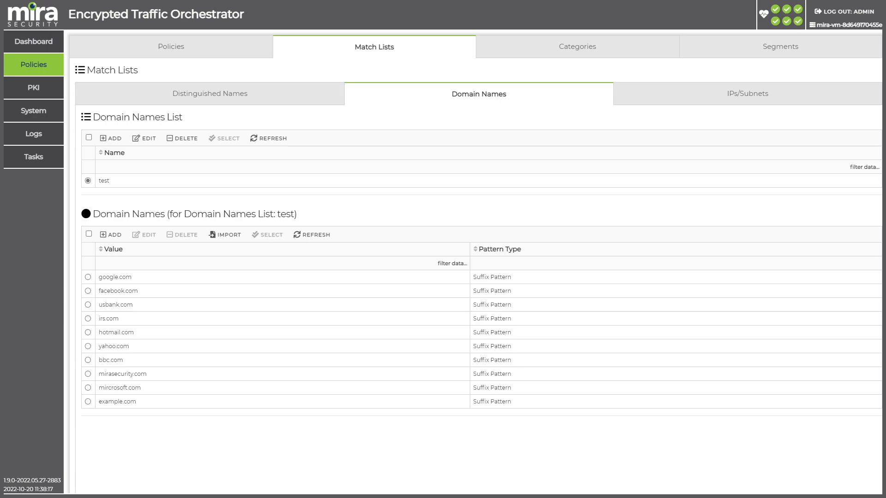
pyautogui.click(242, 56)
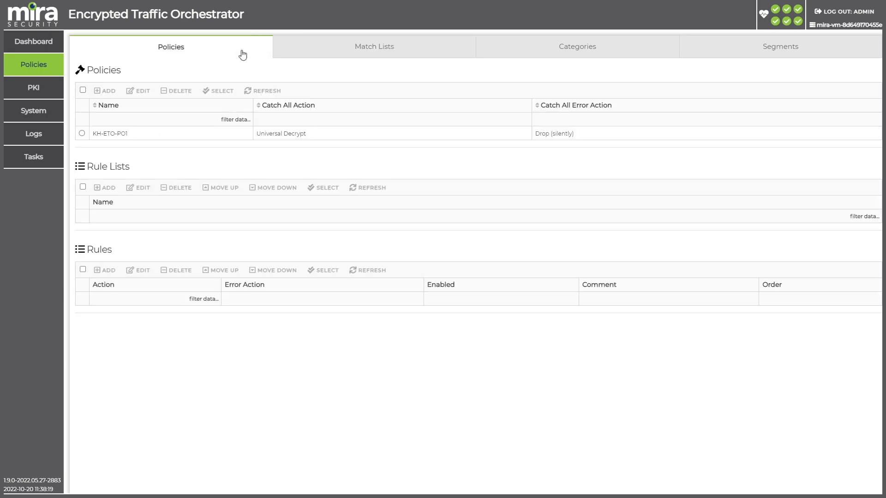
pyautogui.click(82, 134)
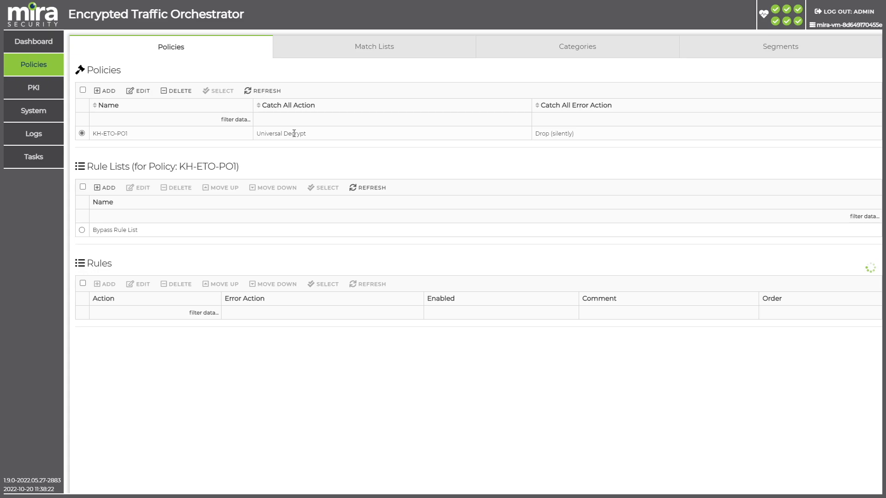
pyautogui.click(82, 230)
pyautogui.click(106, 284)
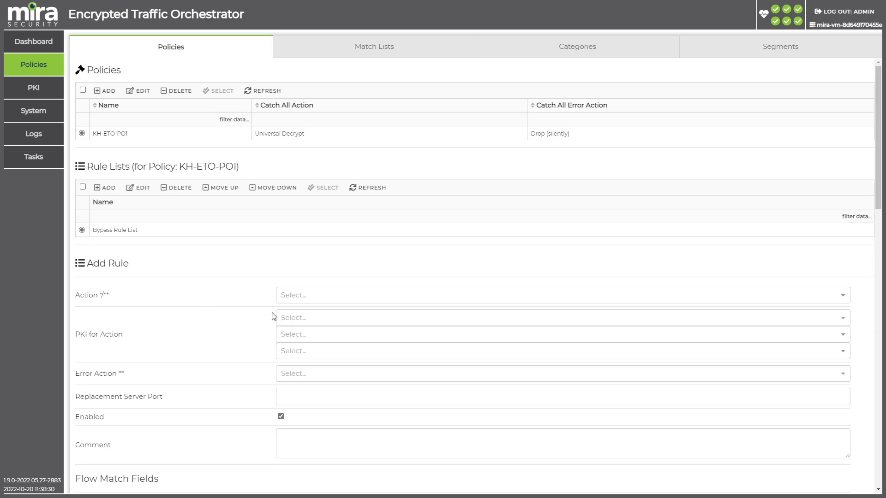
pyautogui.click(319, 298)
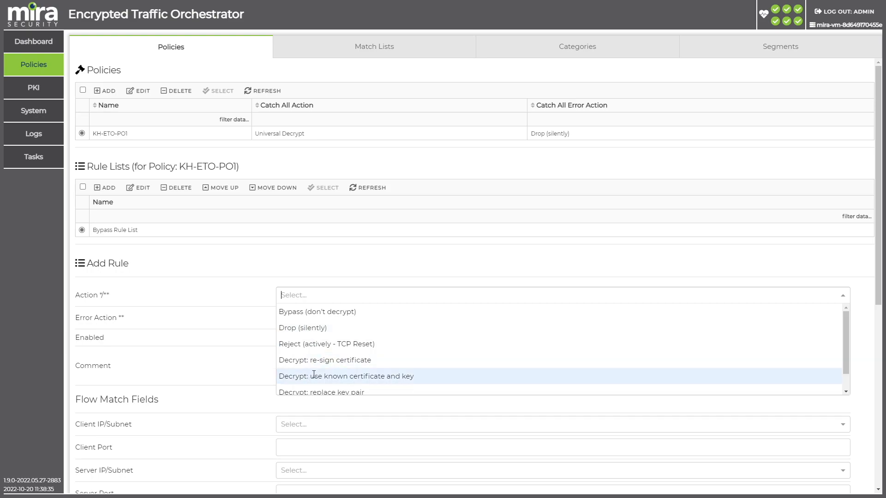
pyautogui.click(318, 313)
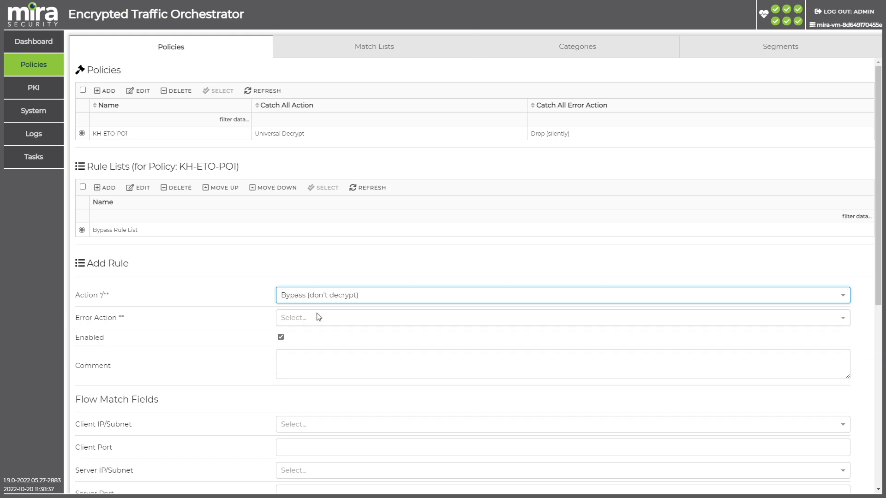
# Step: Set the rule's SNI match field to List using the test list, and save the rule
pyautogui.scroll(-6, 269, 344)
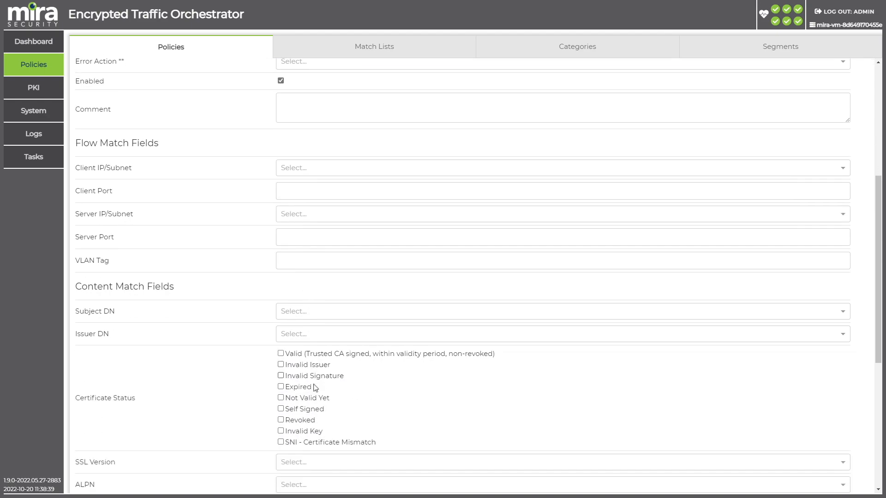
pyautogui.scroll(-3, 322, 387)
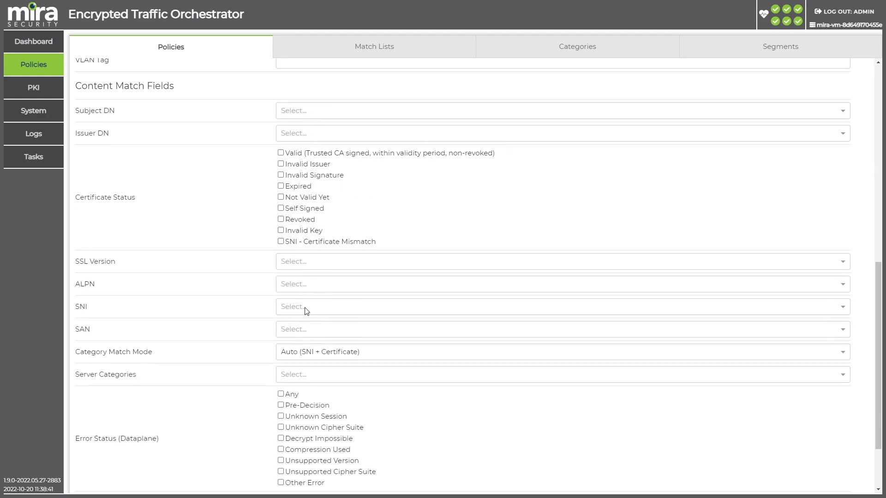
pyautogui.click(306, 310)
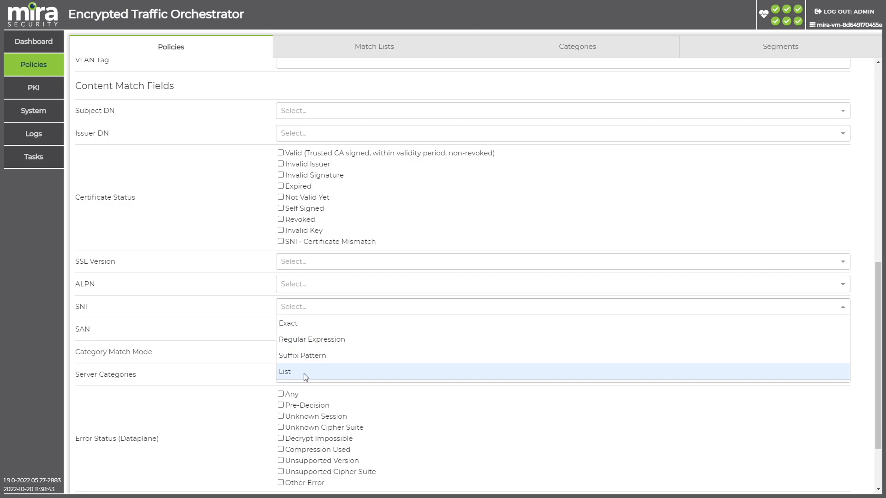
pyautogui.click(306, 377)
pyautogui.click(316, 326)
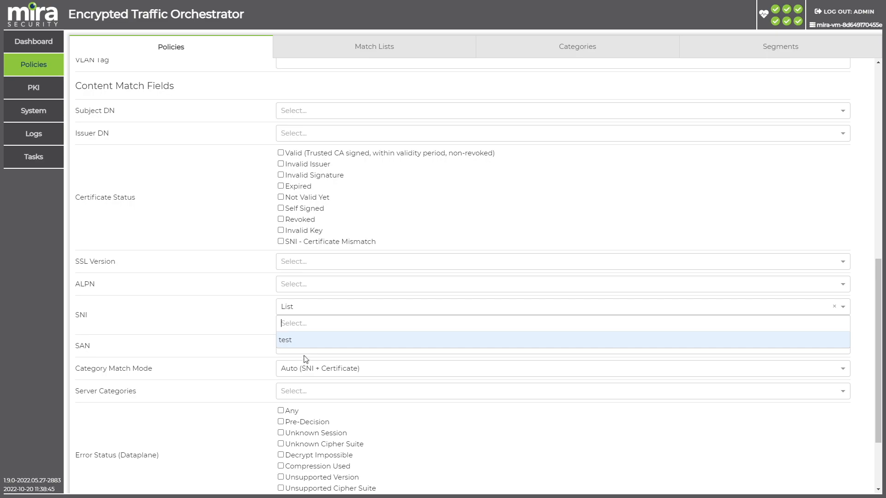
pyautogui.click(307, 344)
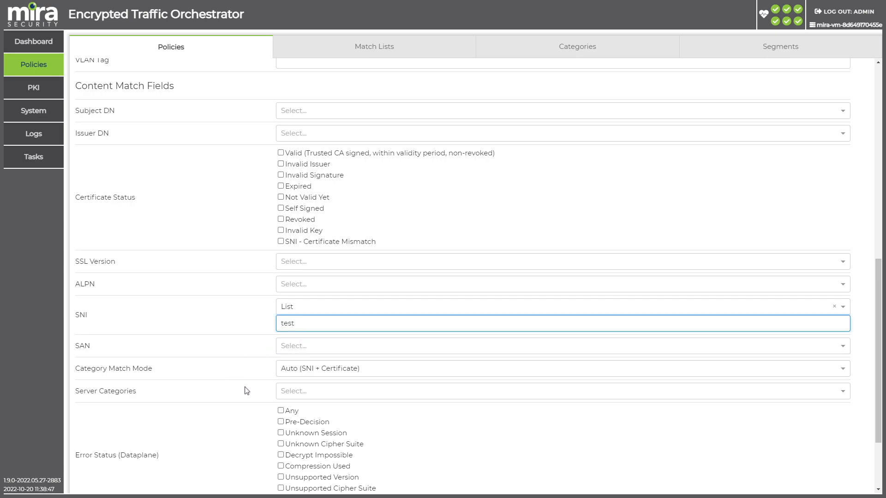
pyautogui.scroll(-3, 247, 391)
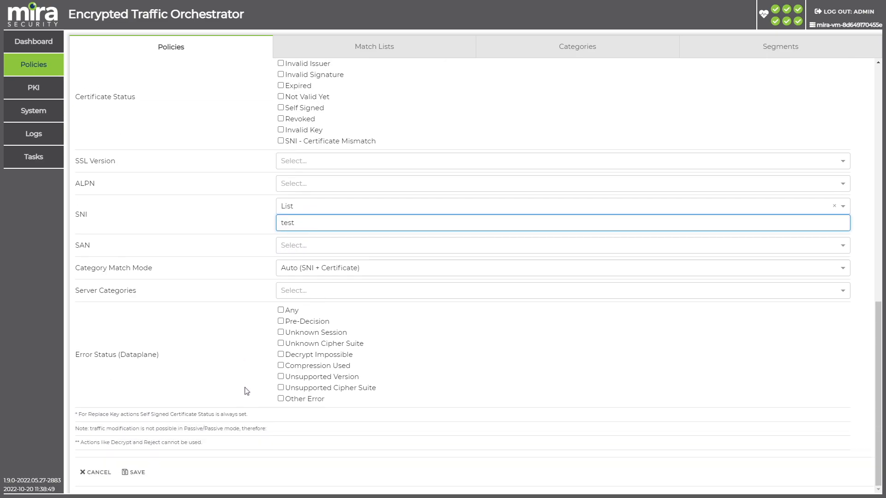
pyautogui.click(139, 472)
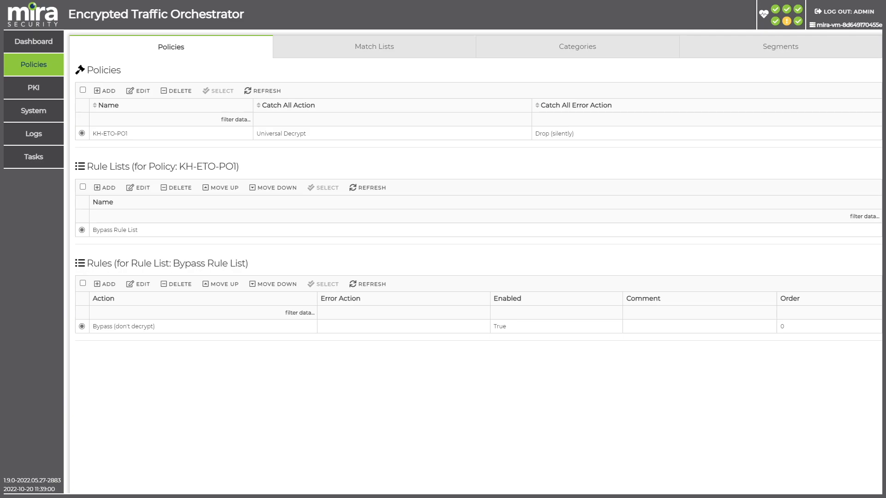
# Step: Activate the segment named Segment and mark the activation notice as read
pyautogui.click(784, 55)
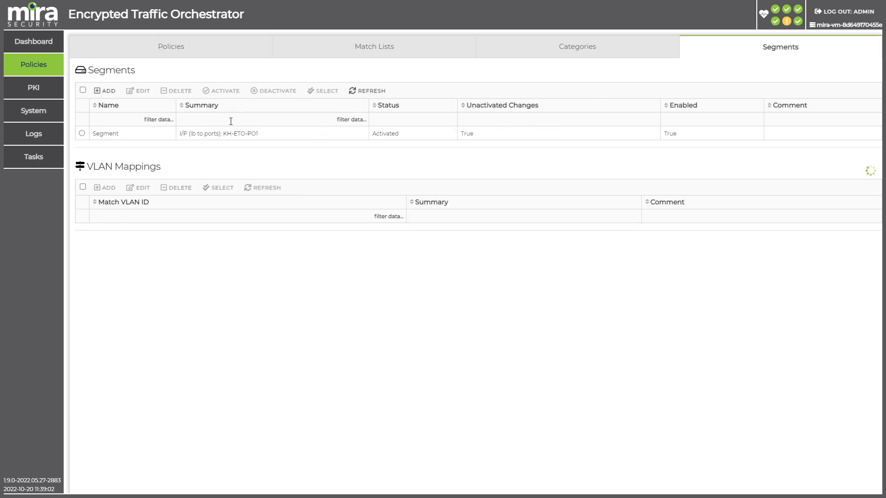
pyautogui.click(82, 134)
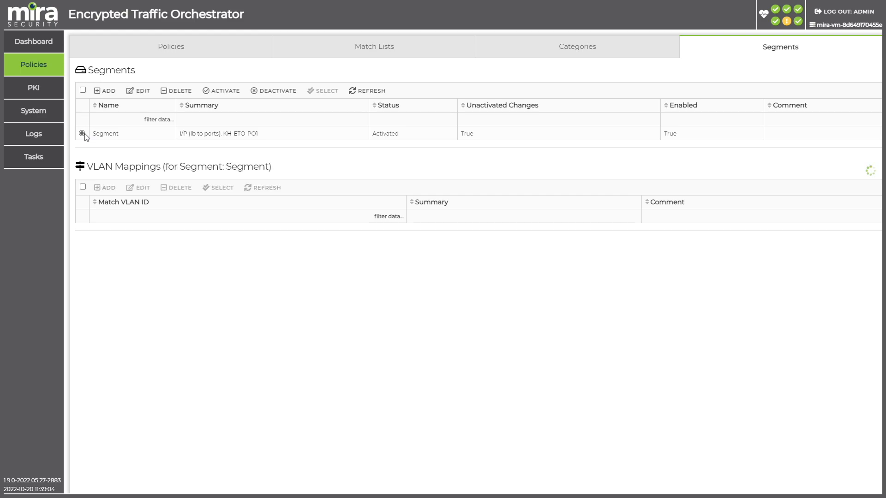
pyautogui.click(236, 96)
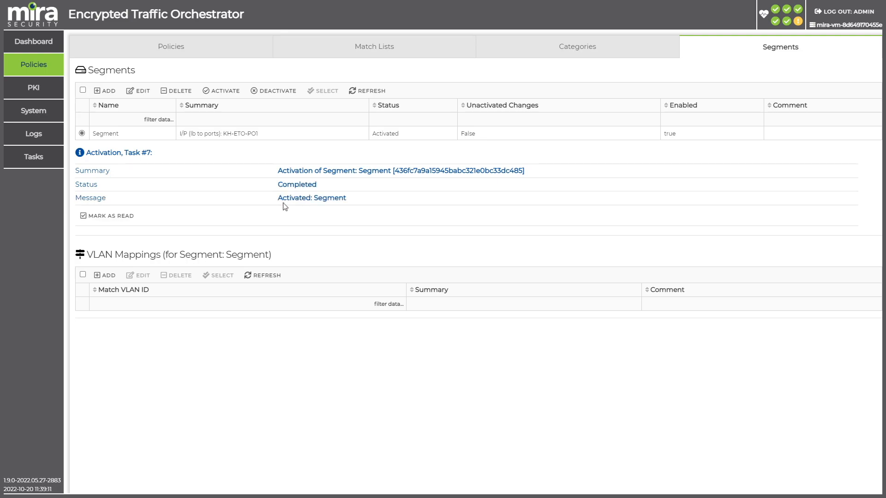
pyautogui.click(130, 225)
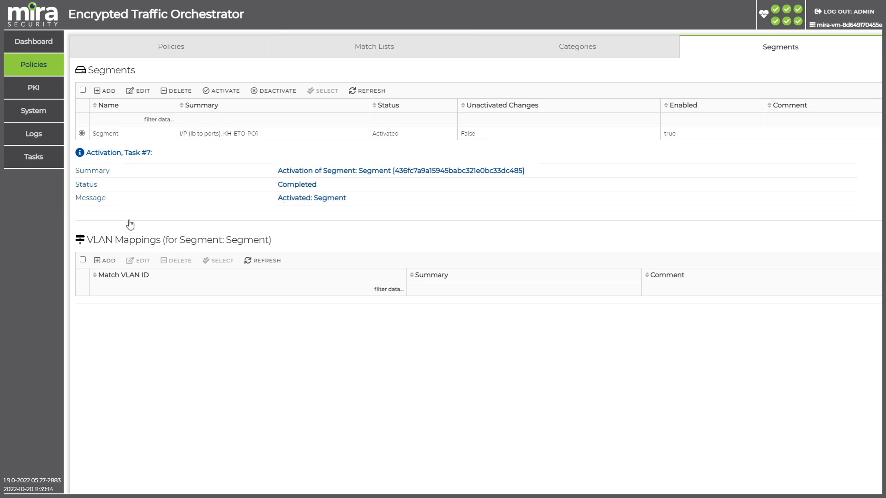